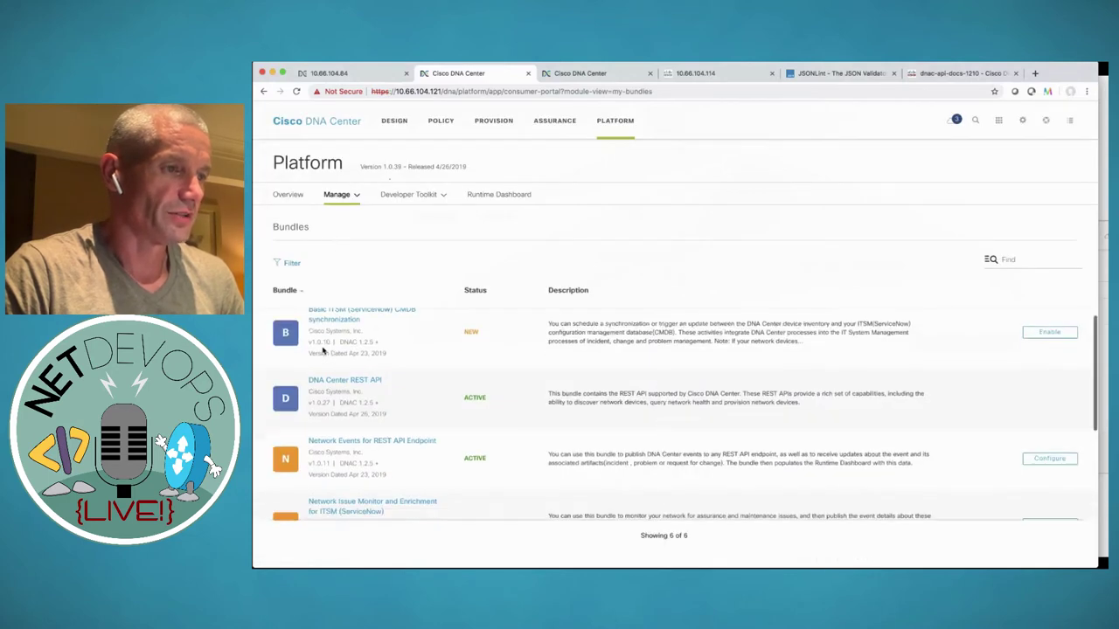
# Step: Examine the platform bundles list, comparing the names, statuses and descriptions of the REST API, event and ServiceNow bundles
pyautogui.scroll(-2, 337, 367)
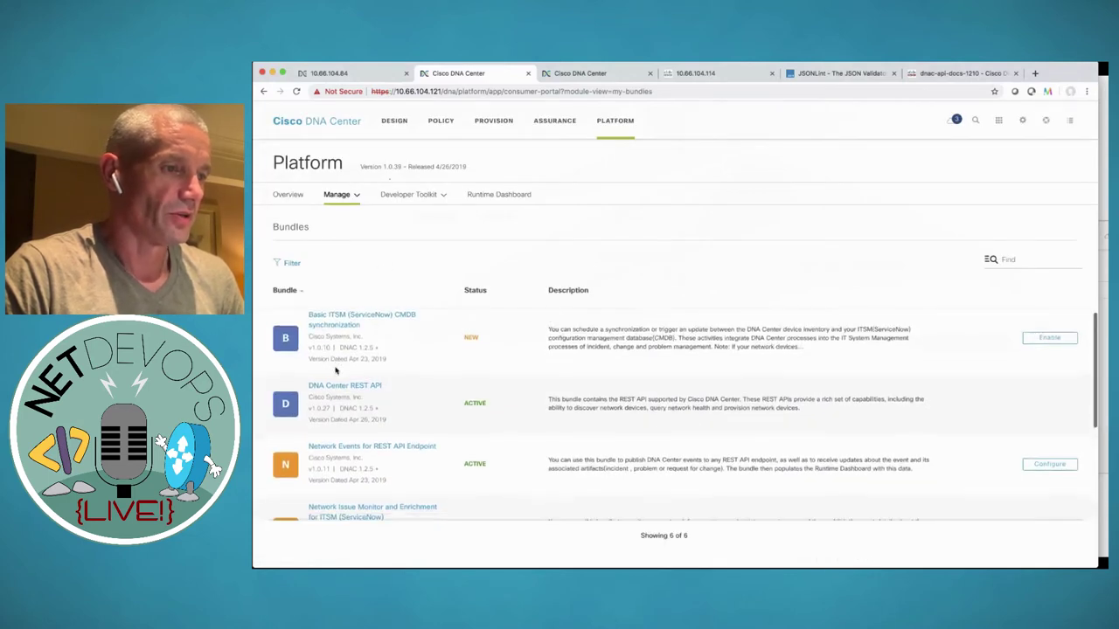
pyautogui.scroll(-2, 339, 359)
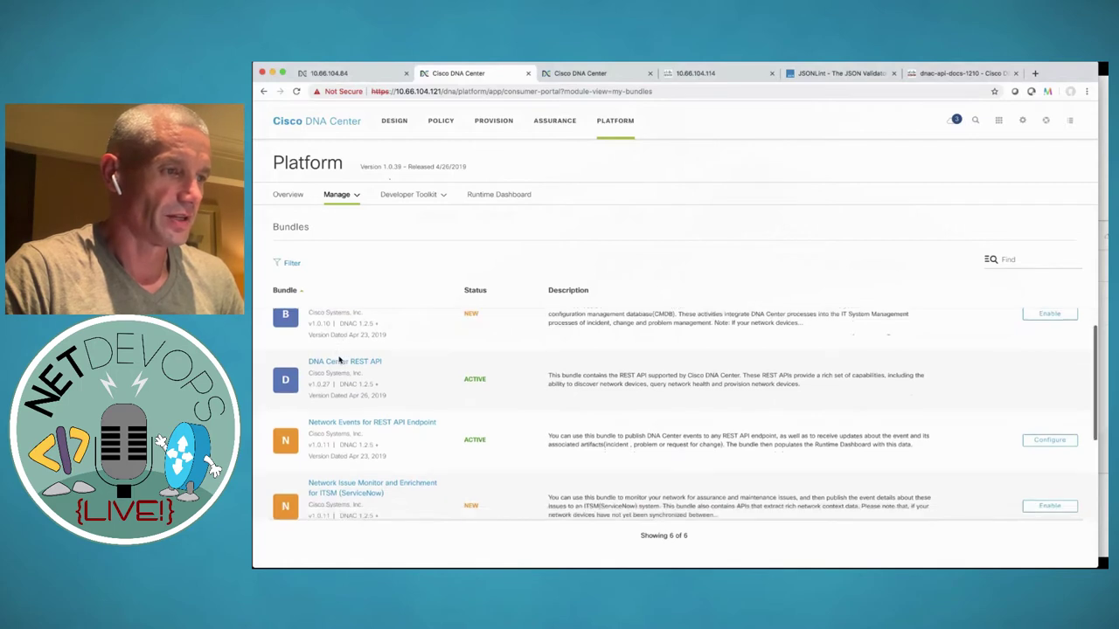
pyautogui.scroll(4, 339, 359)
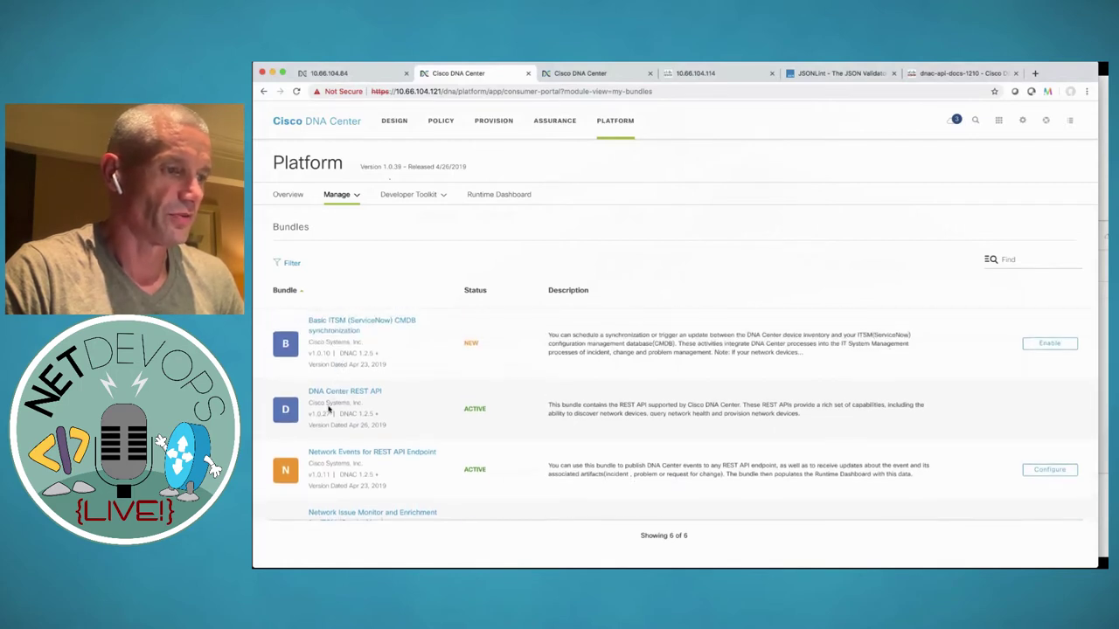
pyautogui.scroll(-2, 334, 397)
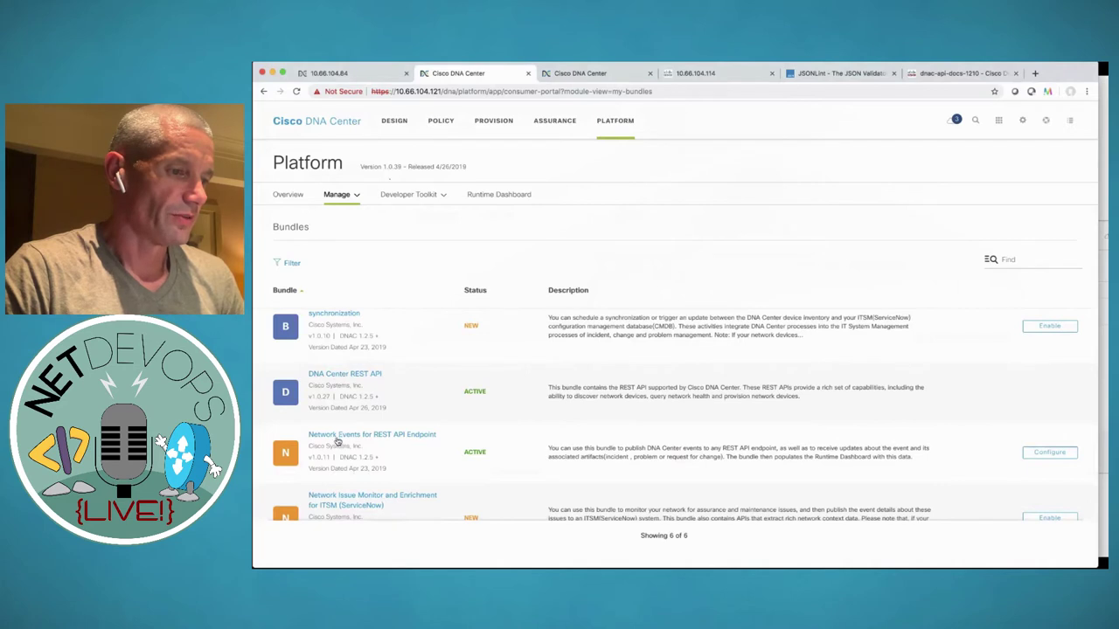
pyautogui.scroll(-1, 347, 432)
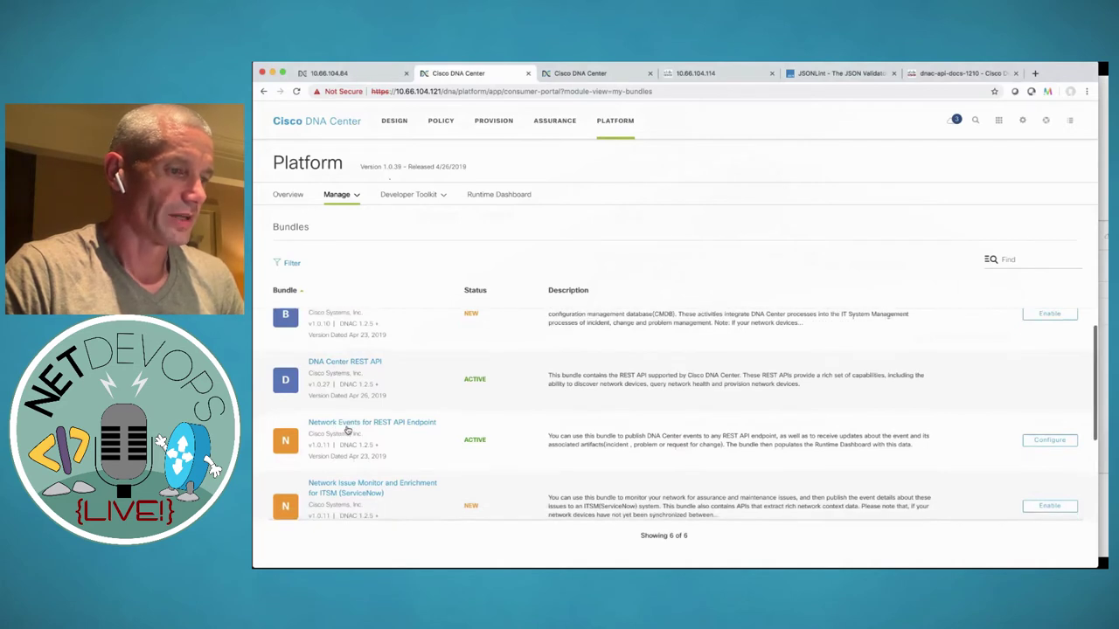
pyautogui.scroll(2, 347, 428)
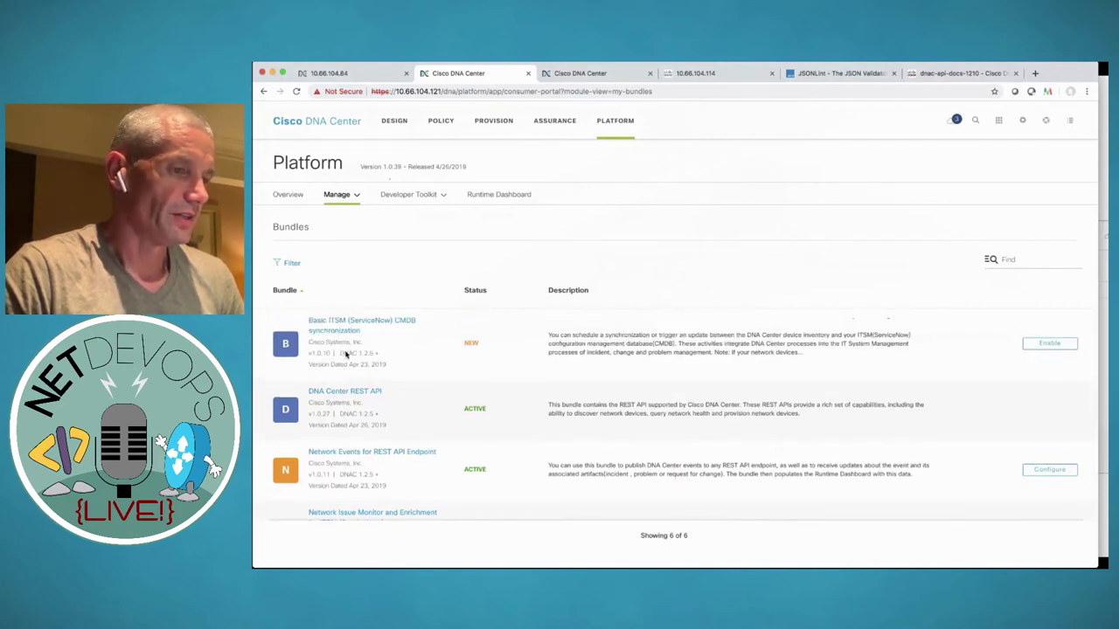
pyautogui.scroll(-1, 347, 350)
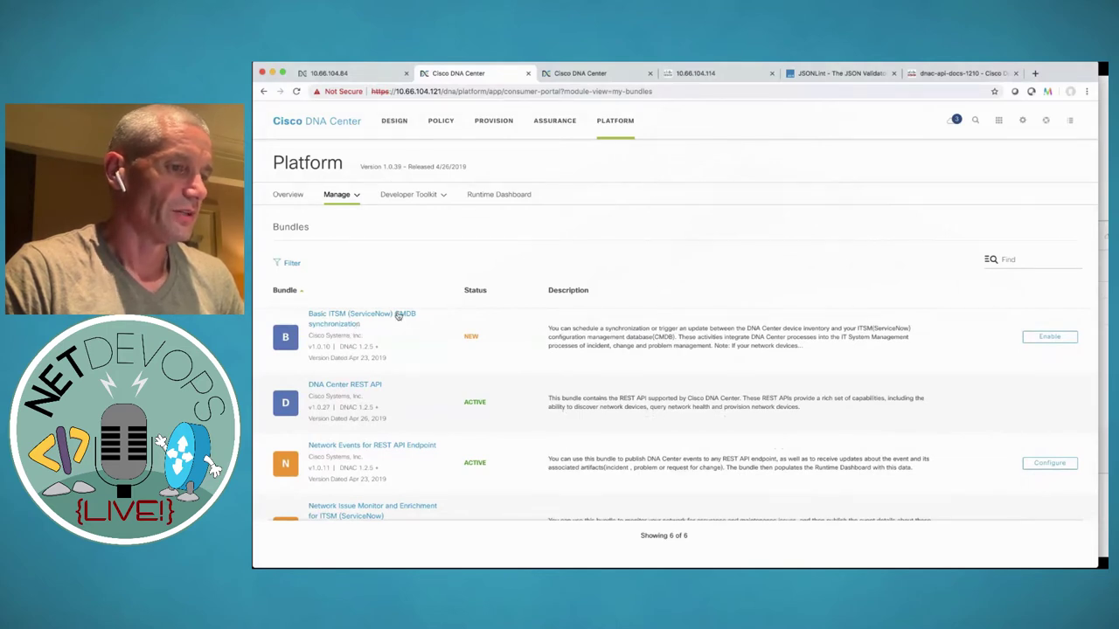
pyautogui.scroll(-2, 368, 332)
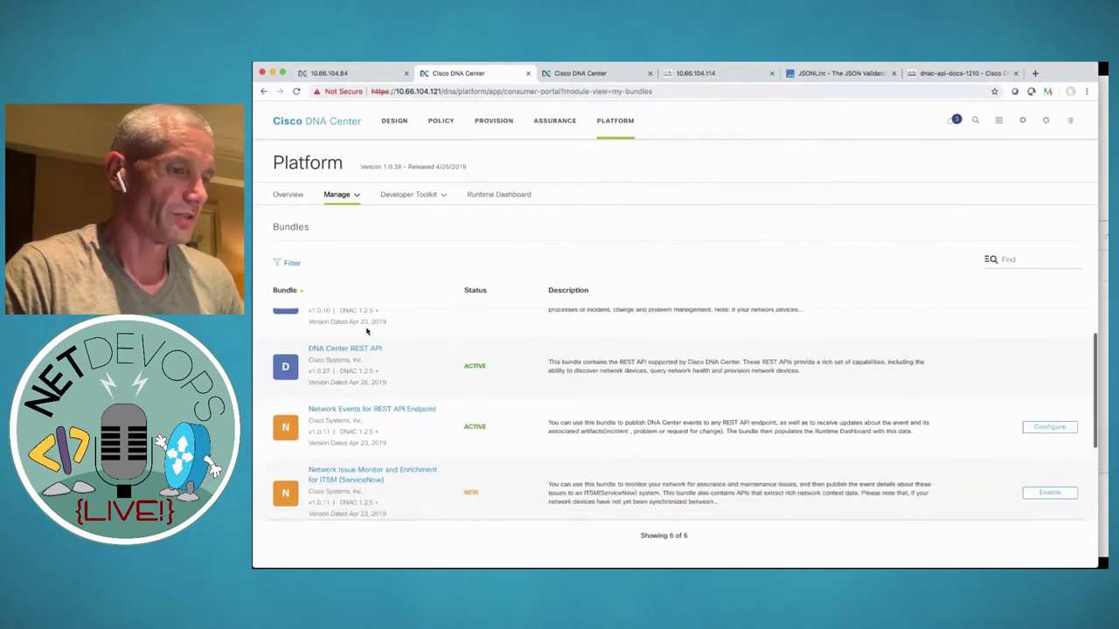
pyautogui.scroll(-1, 345, 455)
pyautogui.scroll(-3, 341, 470)
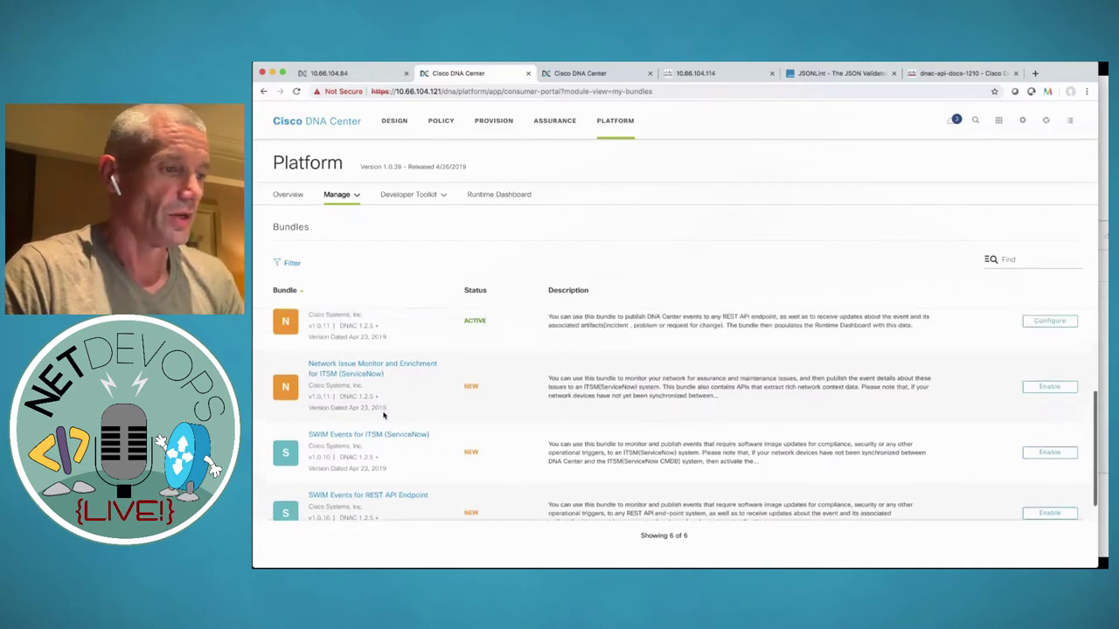
pyautogui.scroll(2, 383, 420)
pyautogui.scroll(-2, 382, 440)
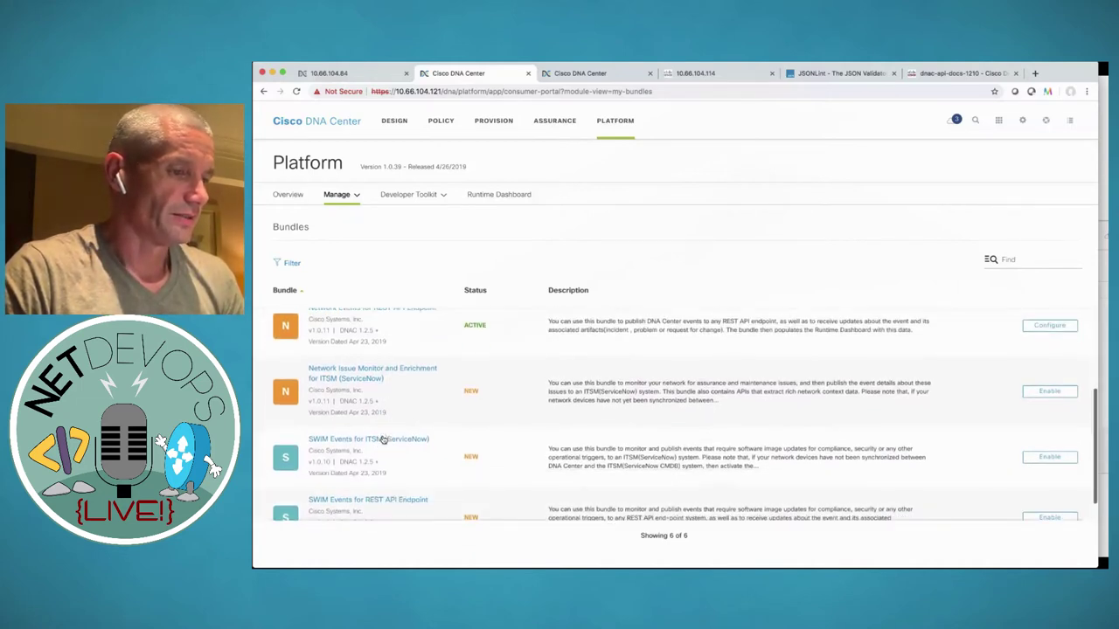
pyautogui.scroll(1, 376, 432)
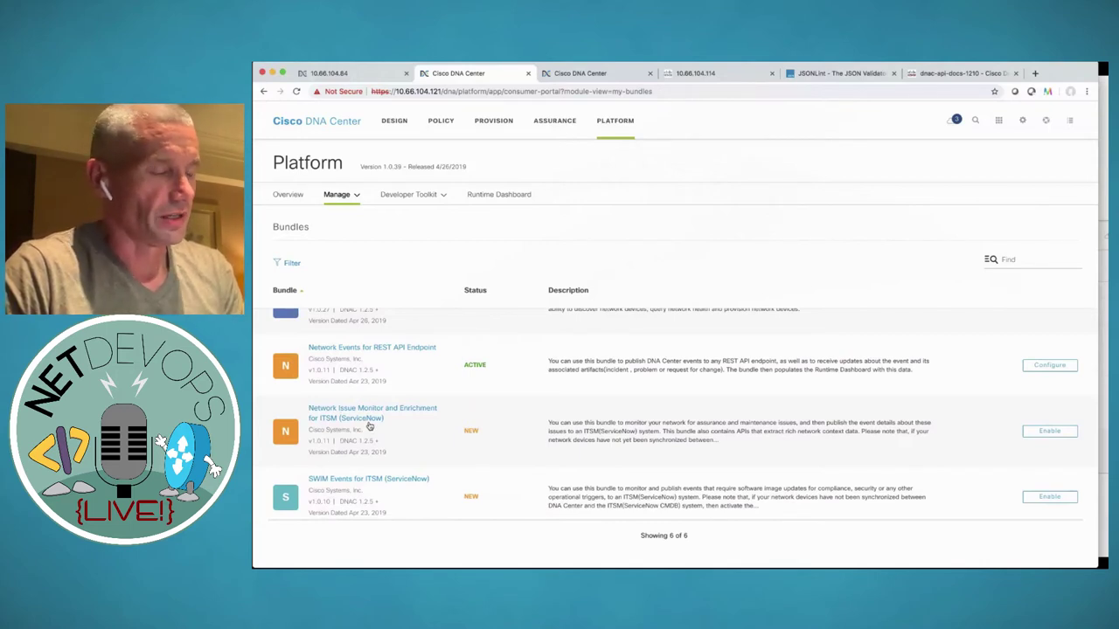
pyautogui.scroll(1, 370, 403)
pyautogui.scroll(5, 369, 403)
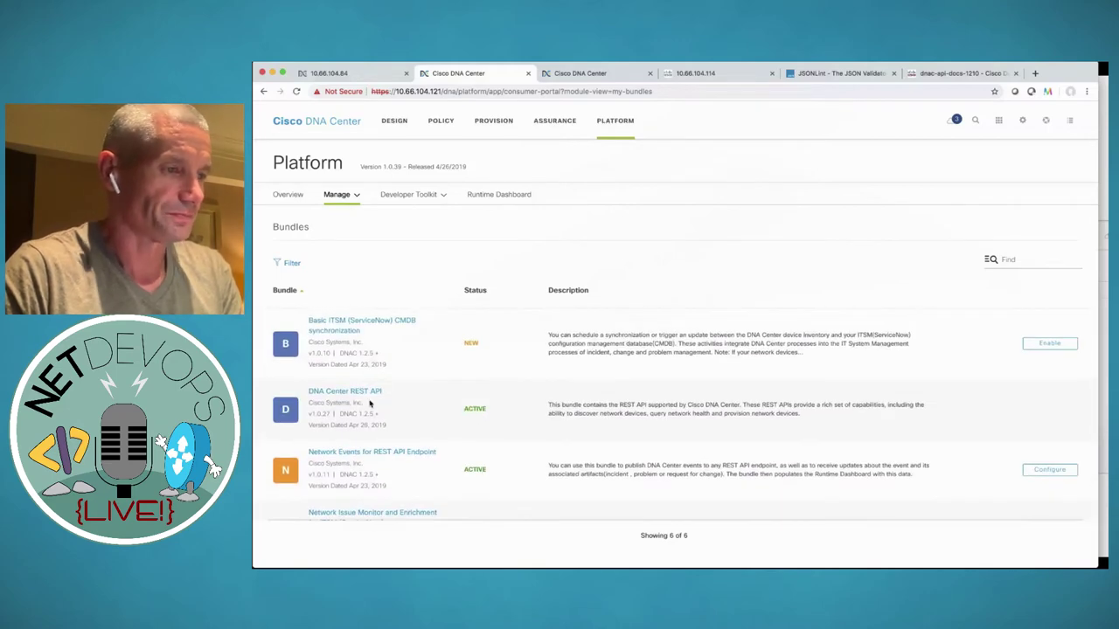
# Step: Switch to the presentation's "Try it out..." slide, and return to Cisco DNA Center with the Developer Toolkit APIs page open
pyautogui.press('super+Tab')
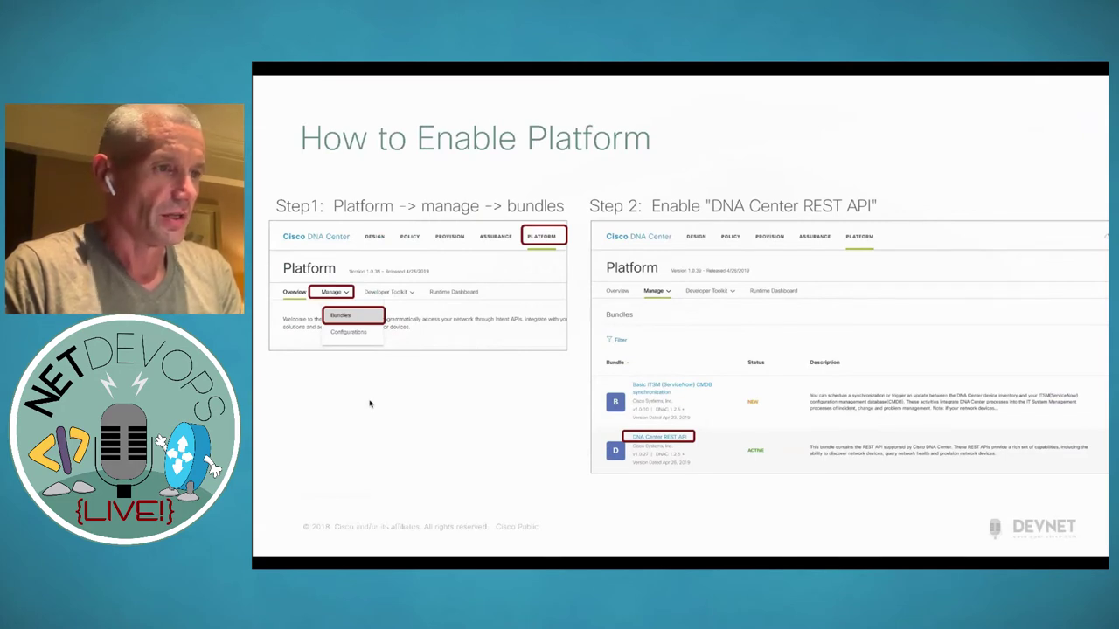
pyautogui.press('Right')
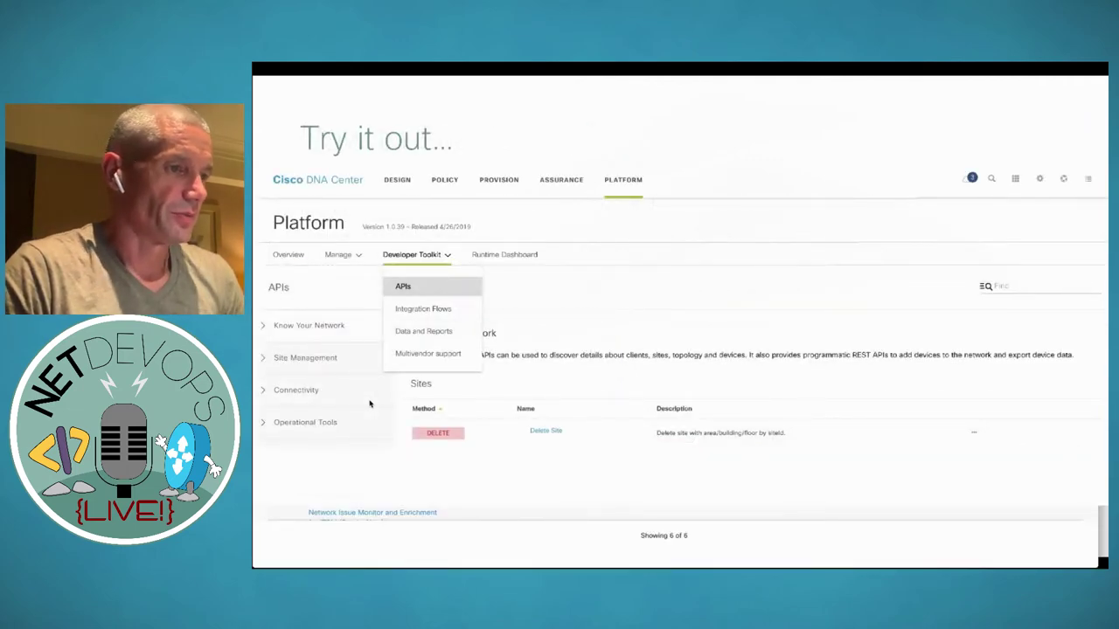
pyautogui.click(399, 226)
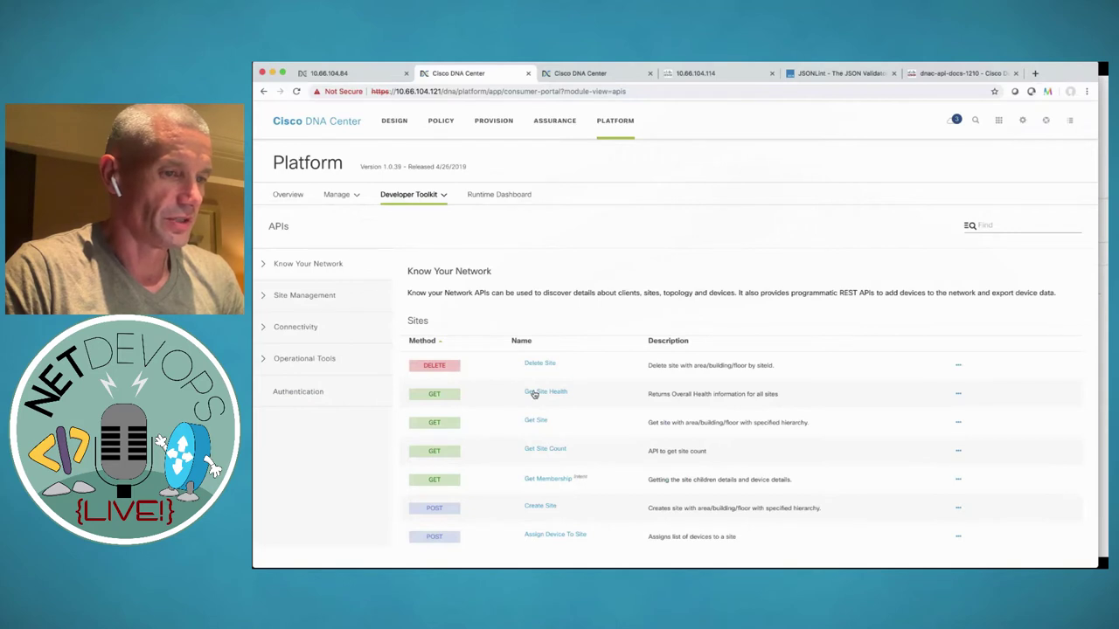
# Step: Open the Get Site Health API details and review its parameters, response codes and response model schema
pyautogui.click(534, 394)
pyautogui.scroll(-3, 534, 394)
pyautogui.scroll(-3, 534, 394)
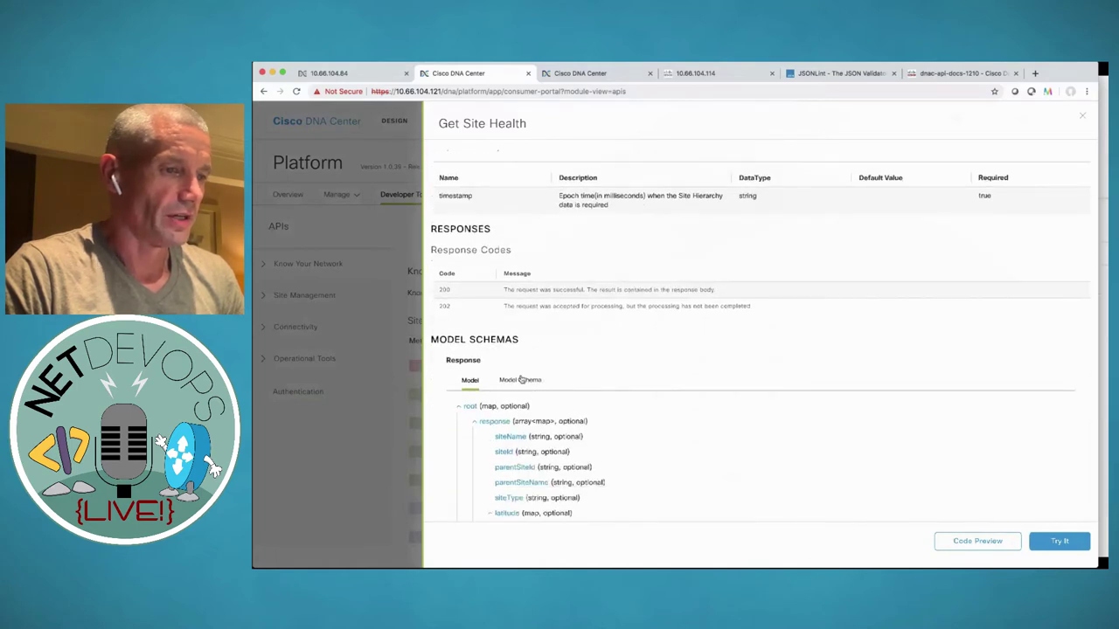
pyautogui.click(521, 379)
pyautogui.scroll(-5, 521, 379)
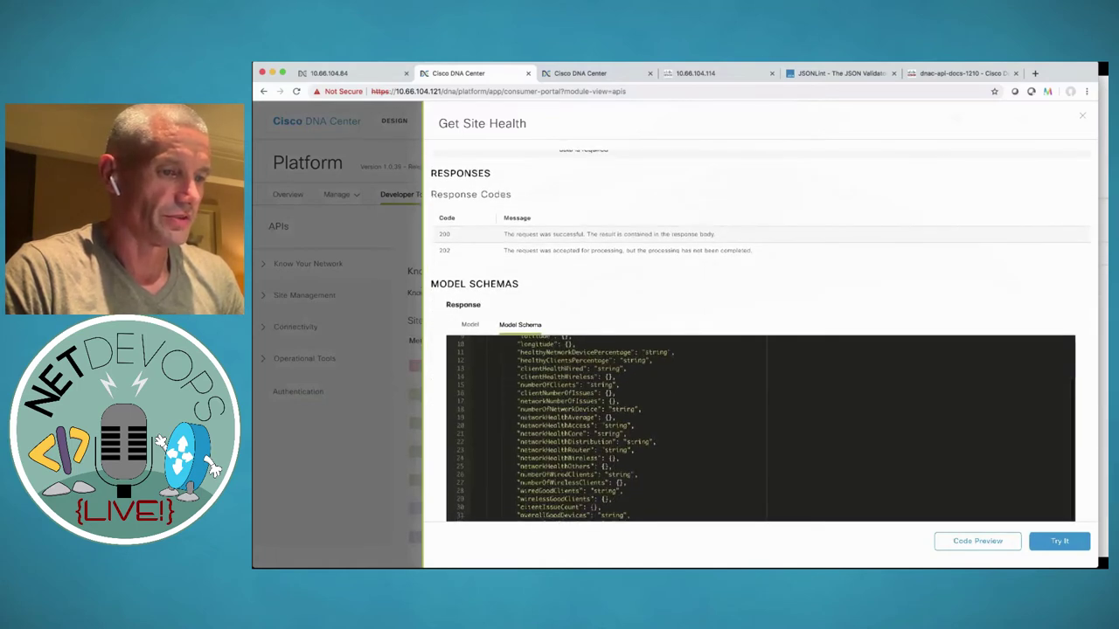
pyautogui.scroll(10, 877, 450)
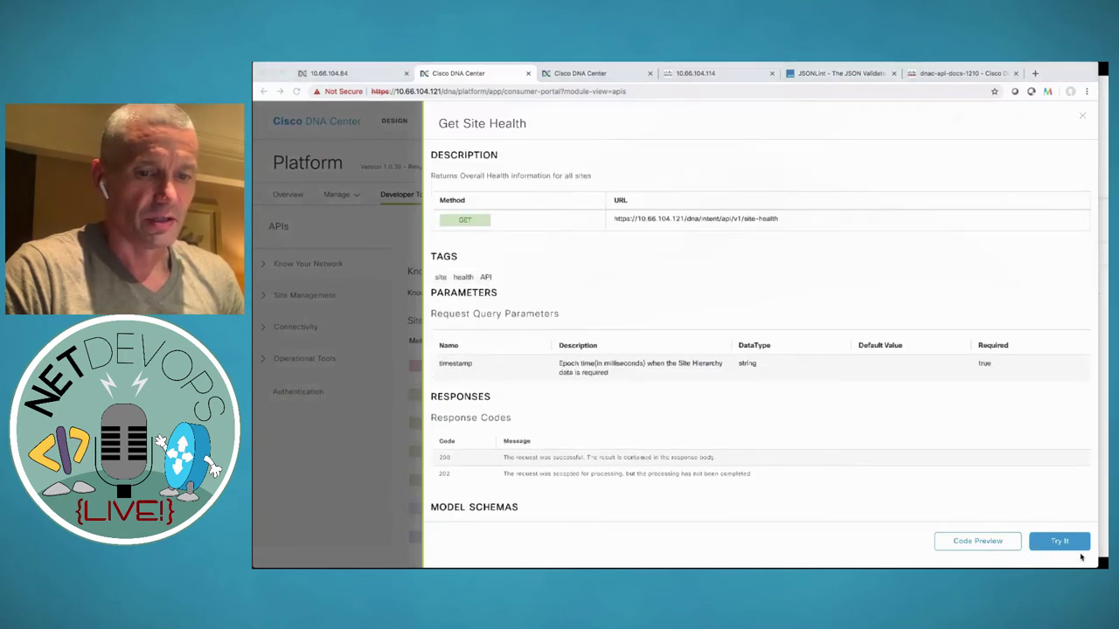
# Step: Try to run the Get Site Health request without a timestamp value, and close the API's details
pyautogui.click(1053, 542)
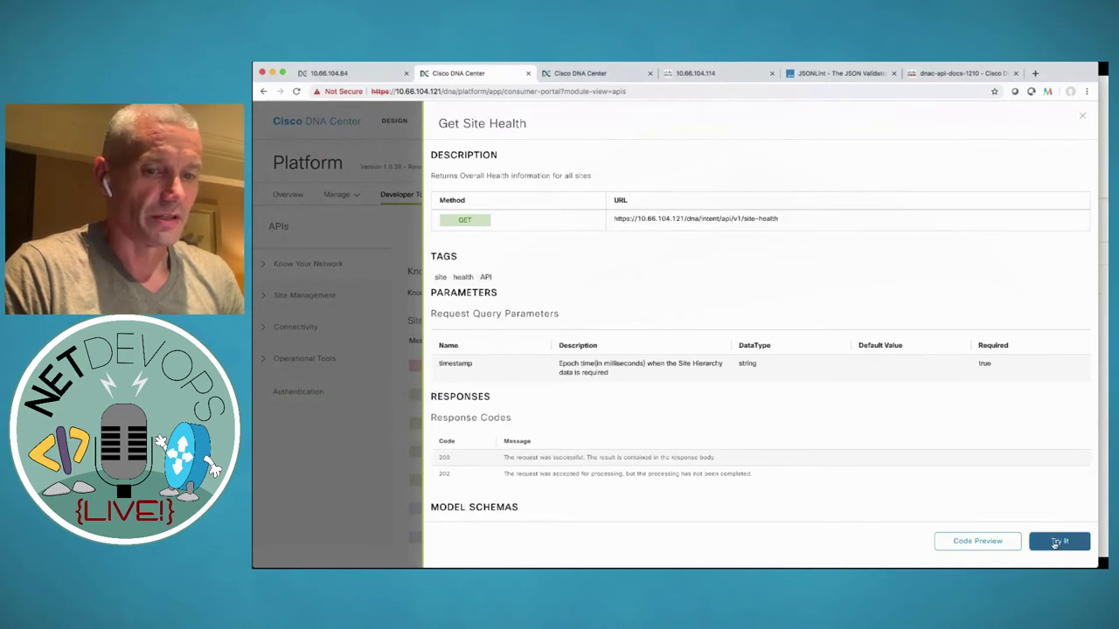
pyautogui.click(1056, 543)
pyautogui.click(702, 431)
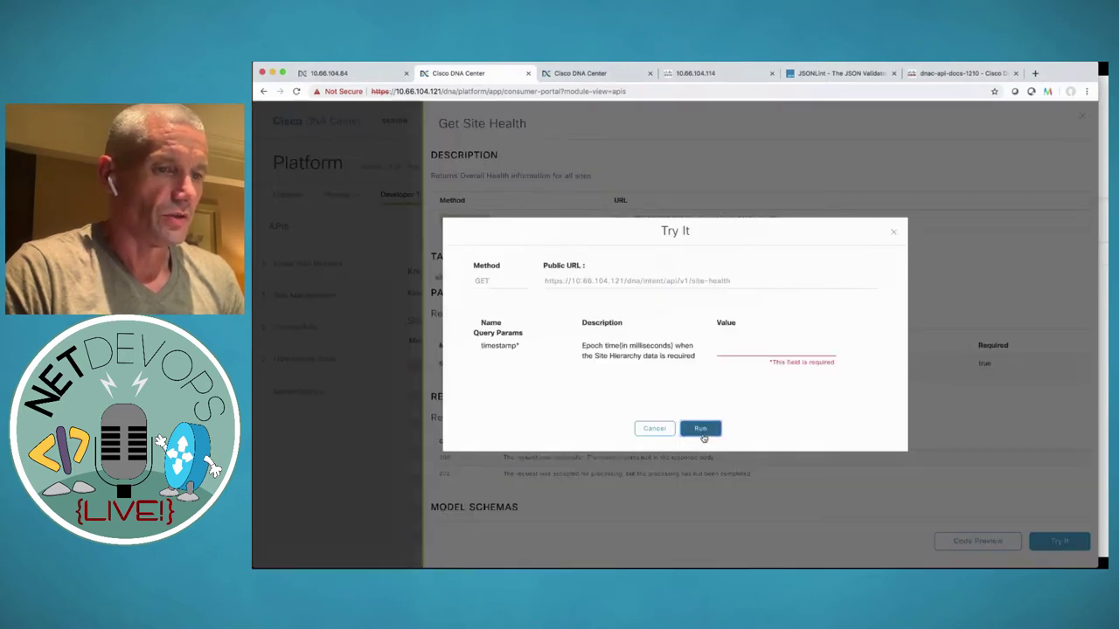
pyautogui.click(728, 350)
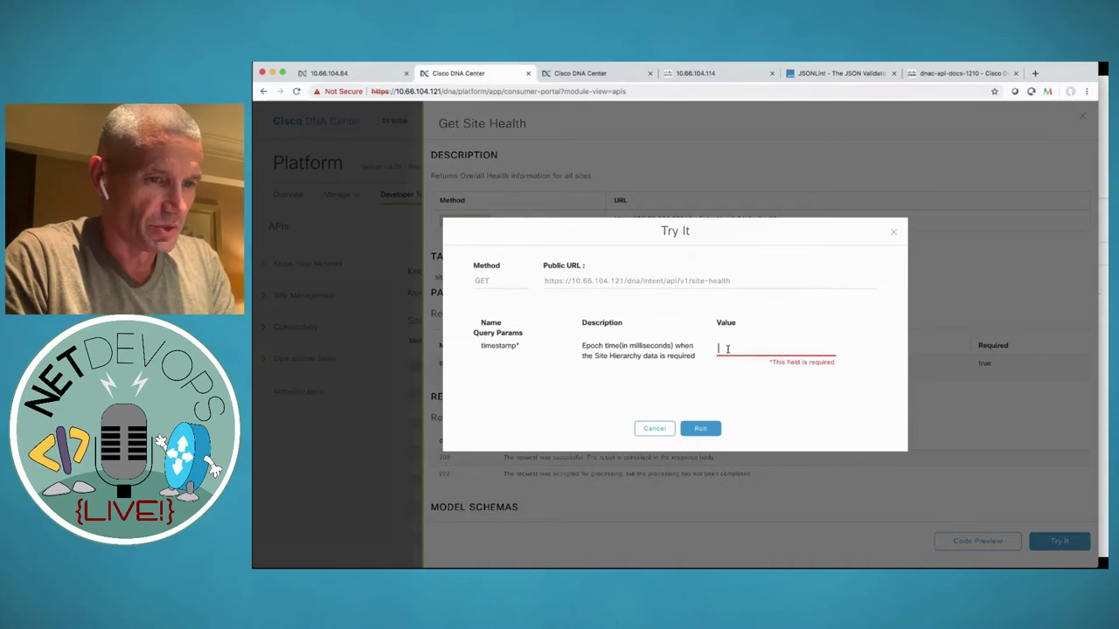
pyautogui.click(893, 232)
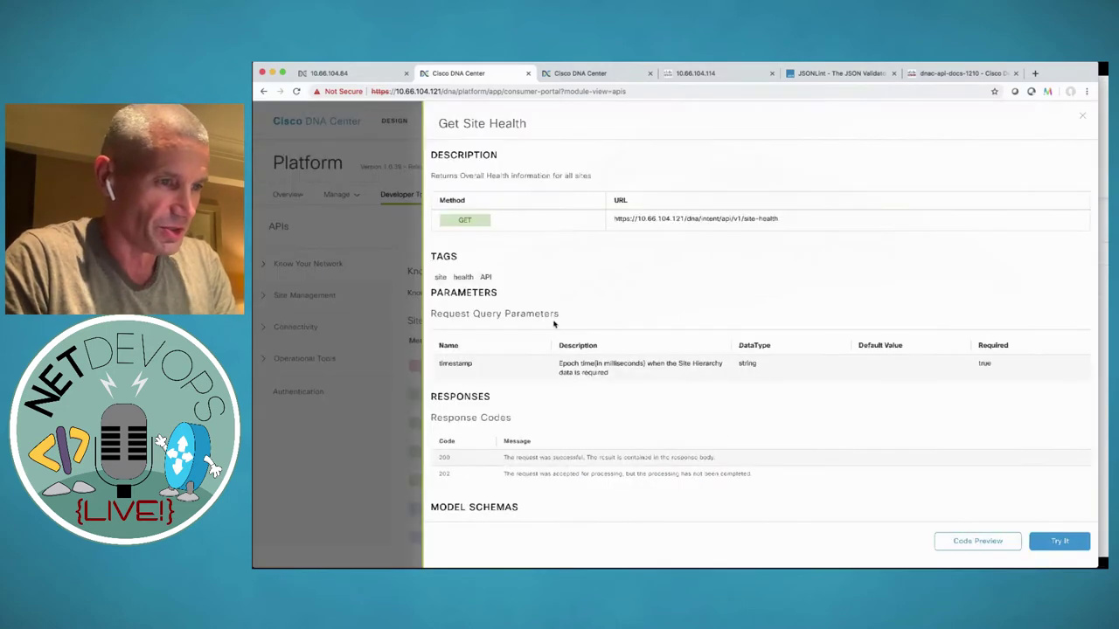
pyautogui.click(1082, 115)
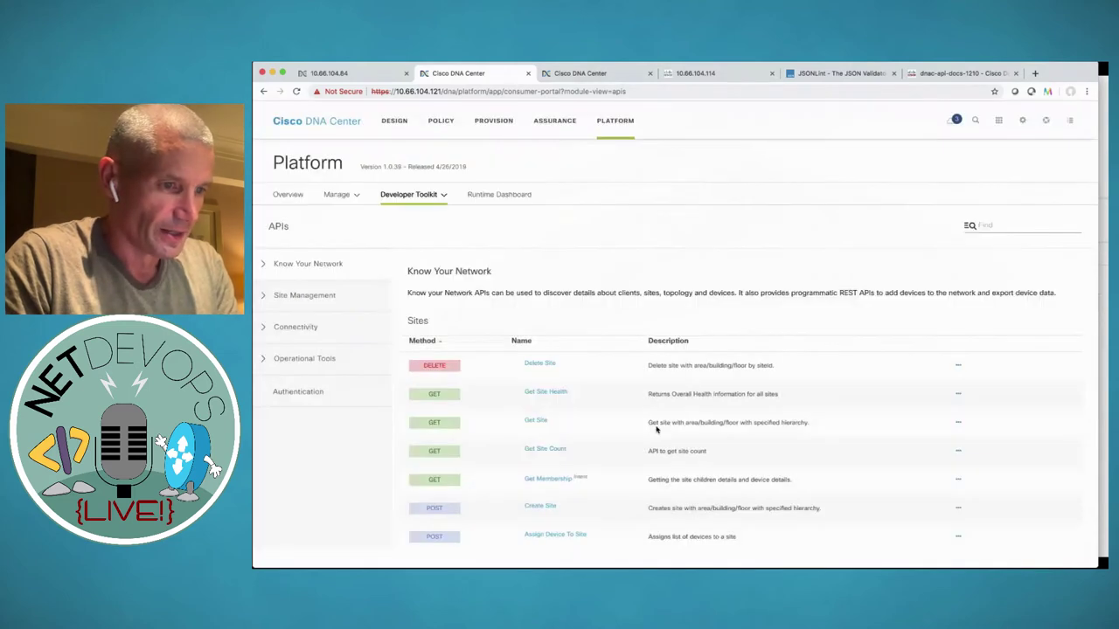
# Step: Open the Get Site API and run a test request with its default header values and empty query parameters
pyautogui.click(537, 422)
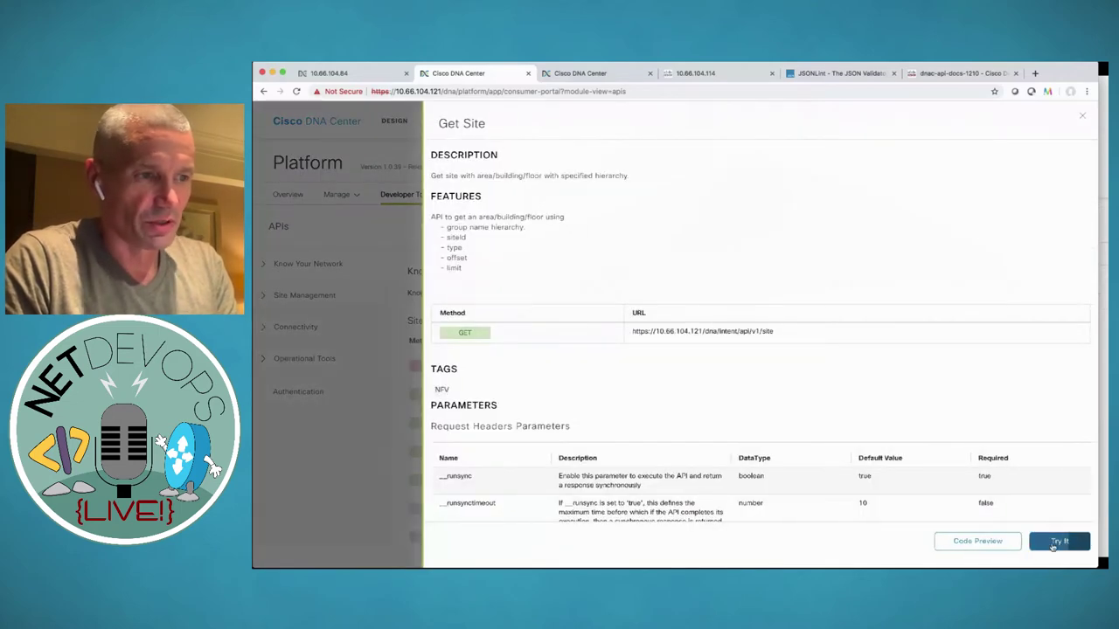
pyautogui.click(1056, 543)
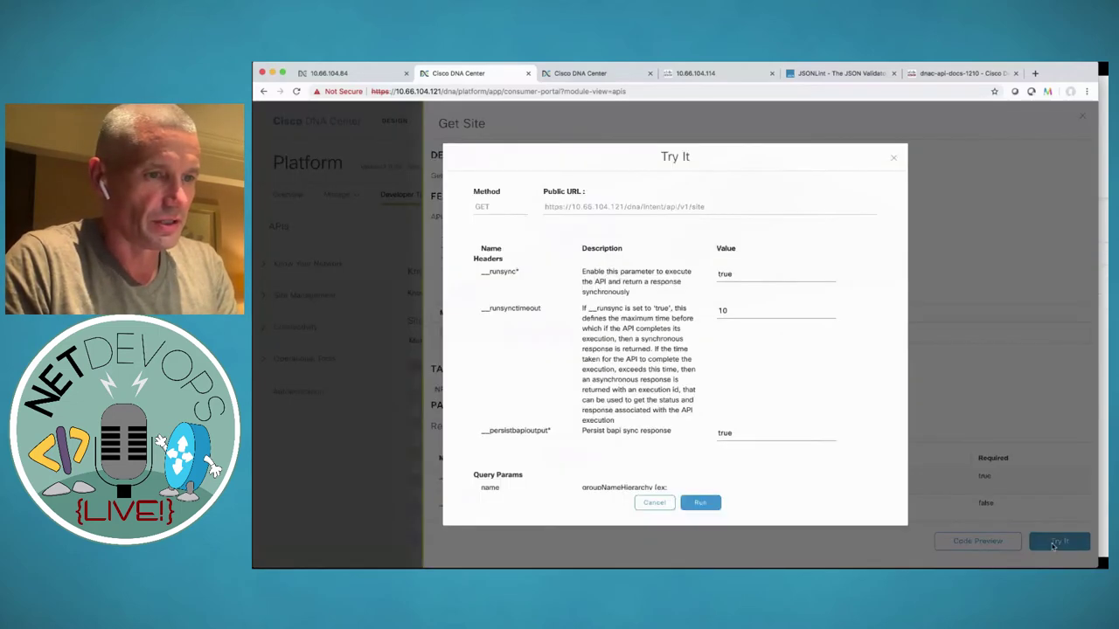
pyautogui.click(699, 505)
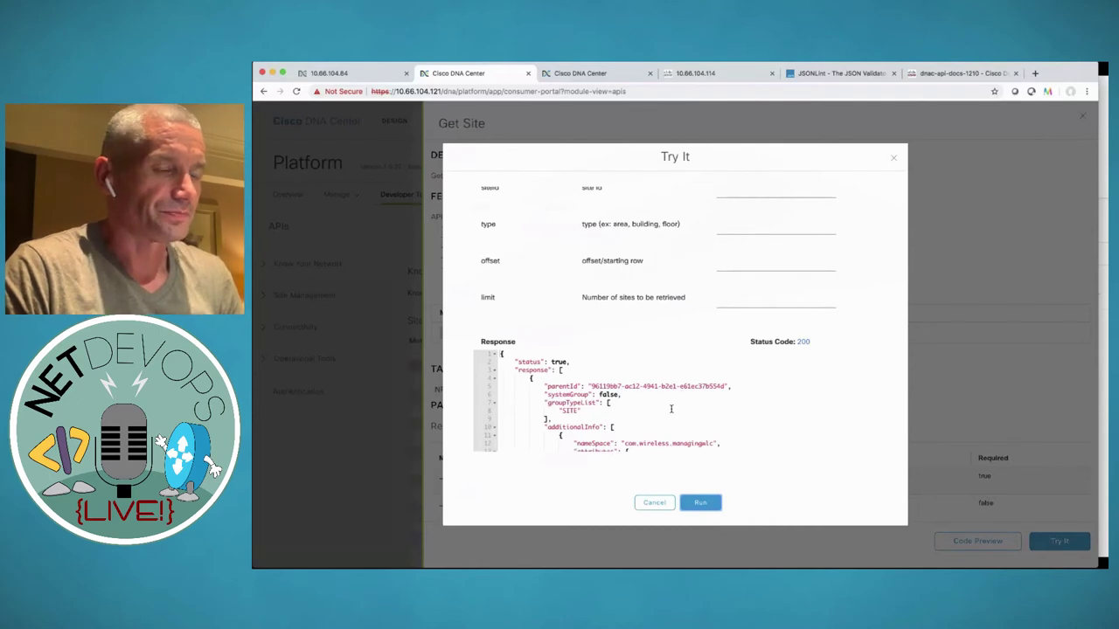
# Step: Examine the JSON response of the Get Site test request and close the test dialog
pyautogui.scroll(-2, 671, 408)
pyautogui.scroll(3, 671, 408)
pyautogui.hscroll(1, 672, 408)
pyautogui.scroll(-15, 672, 408)
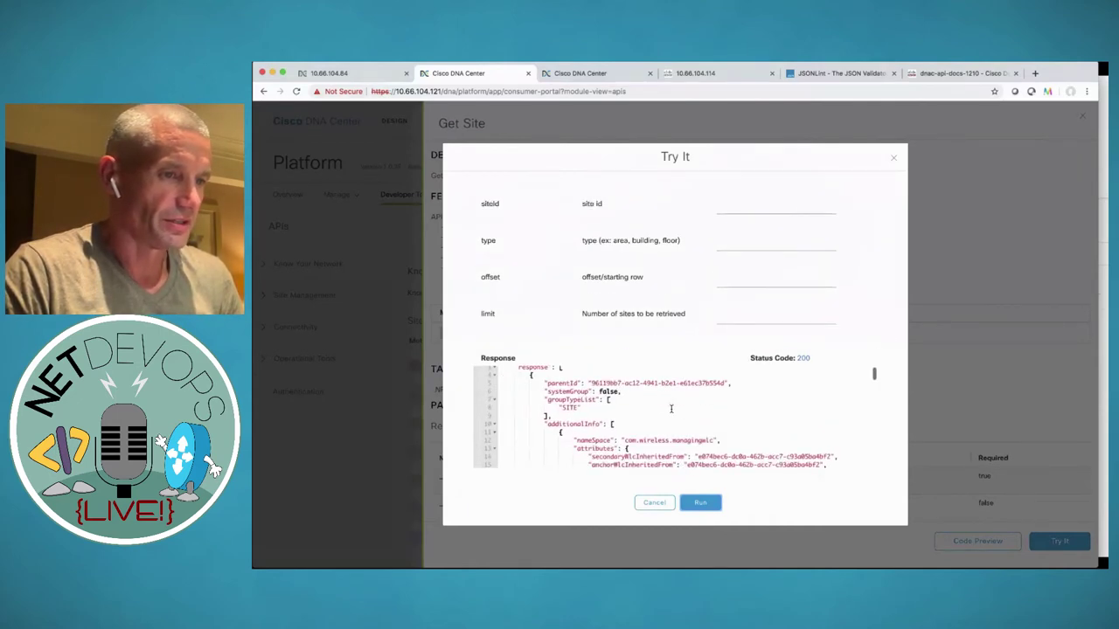
pyautogui.scroll(-20, 671, 408)
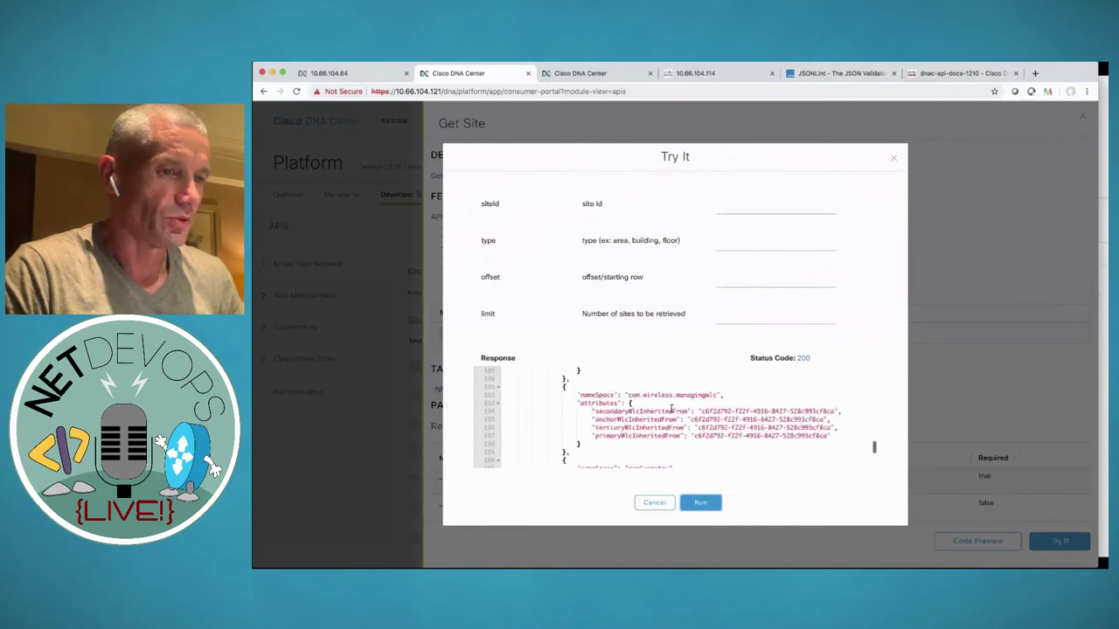
pyautogui.click(720, 205)
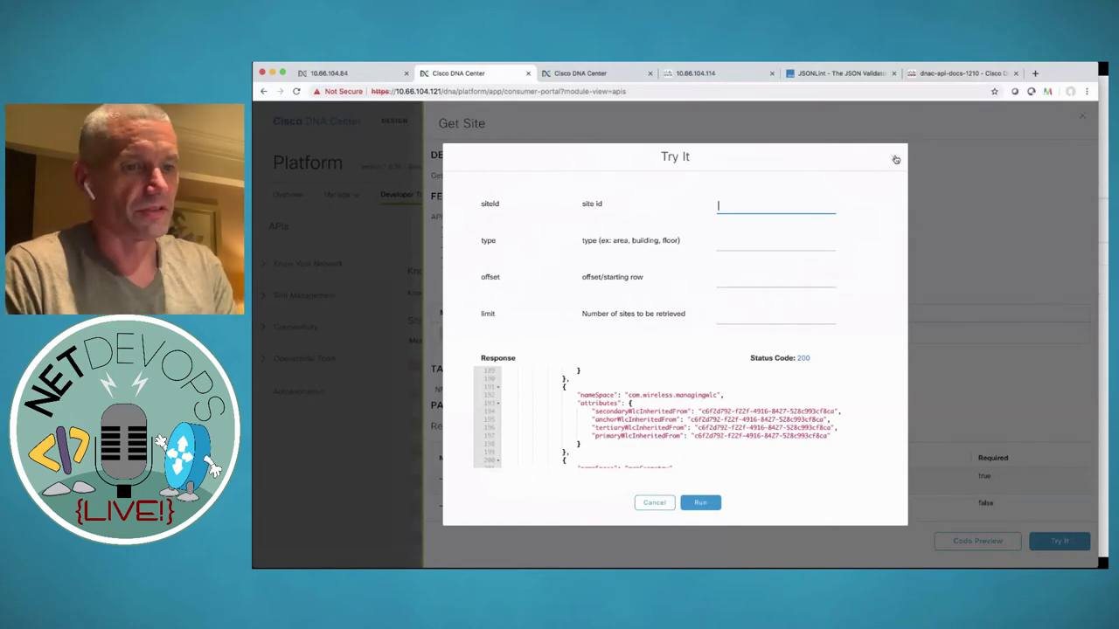
pyautogui.click(896, 160)
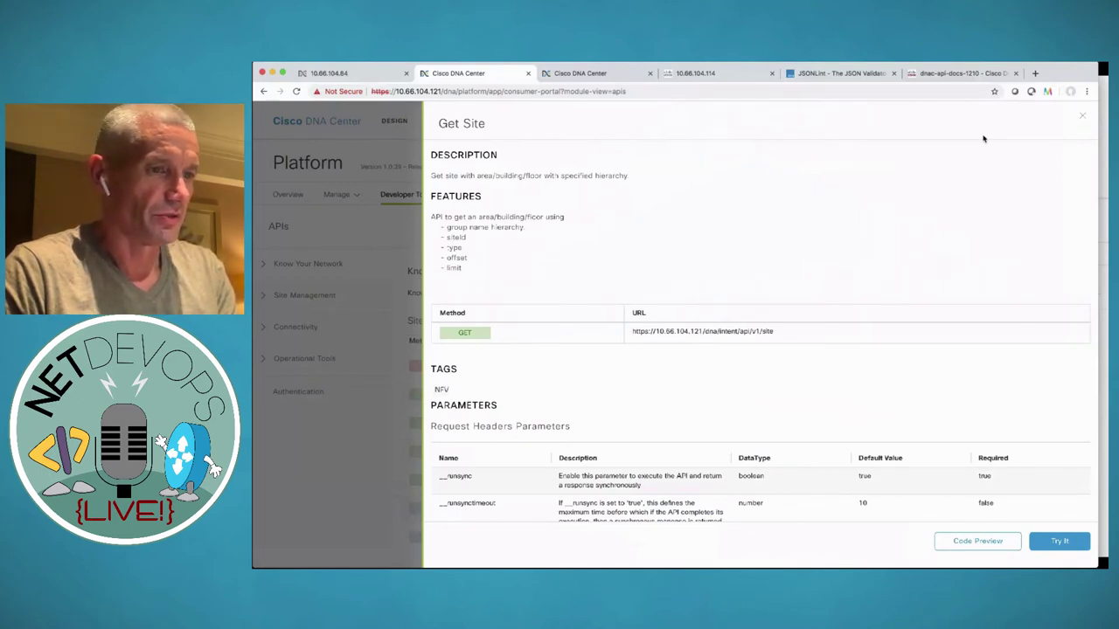
# Step: Preview the Python code snippet for the Get Site API, and close the preview and the API details
pyautogui.click(977, 541)
pyautogui.scroll(-1, 556, 341)
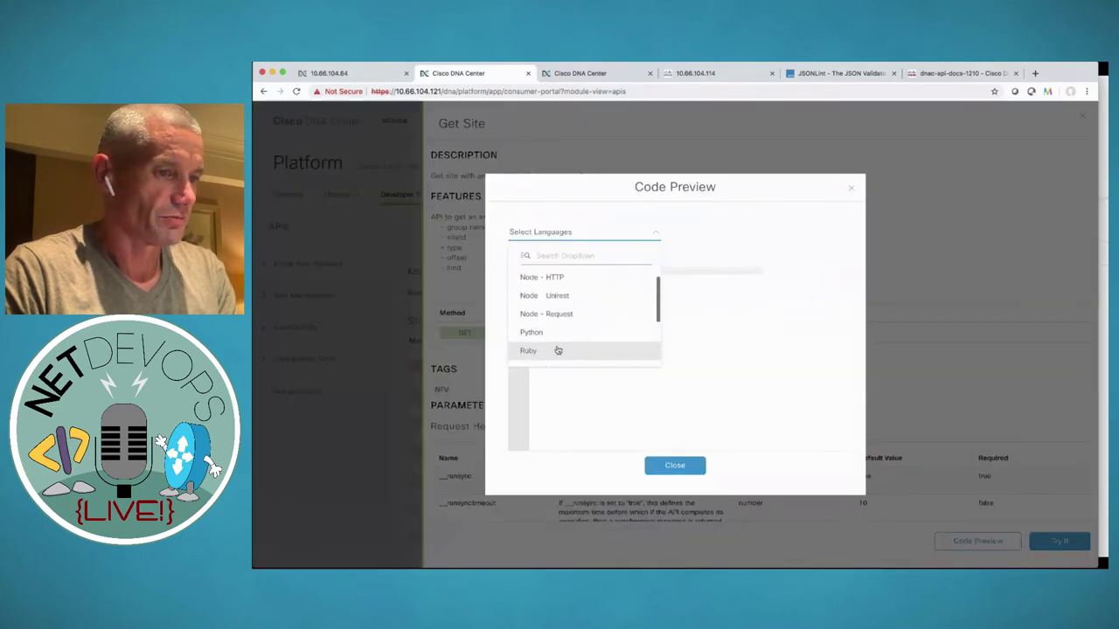
pyautogui.click(551, 334)
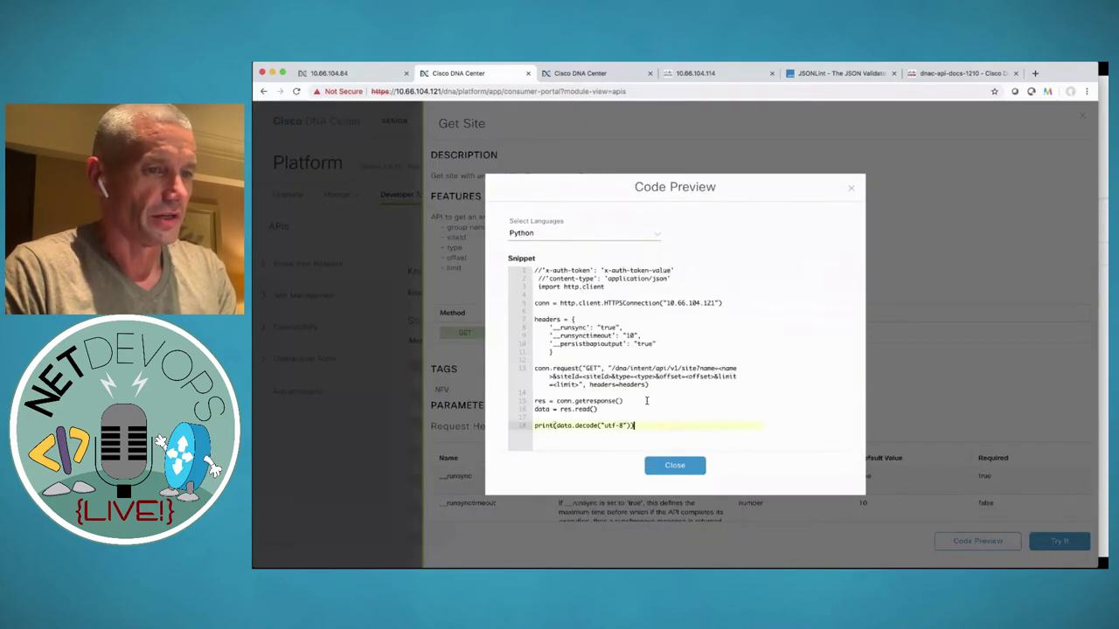
pyautogui.scroll(-2, 647, 402)
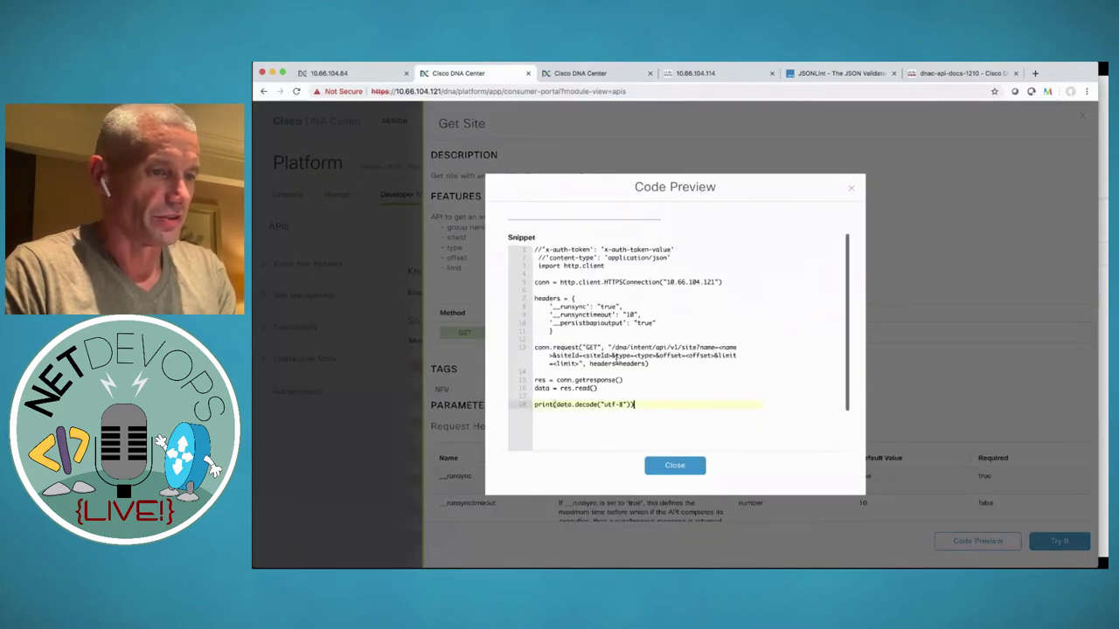
pyautogui.click(852, 189)
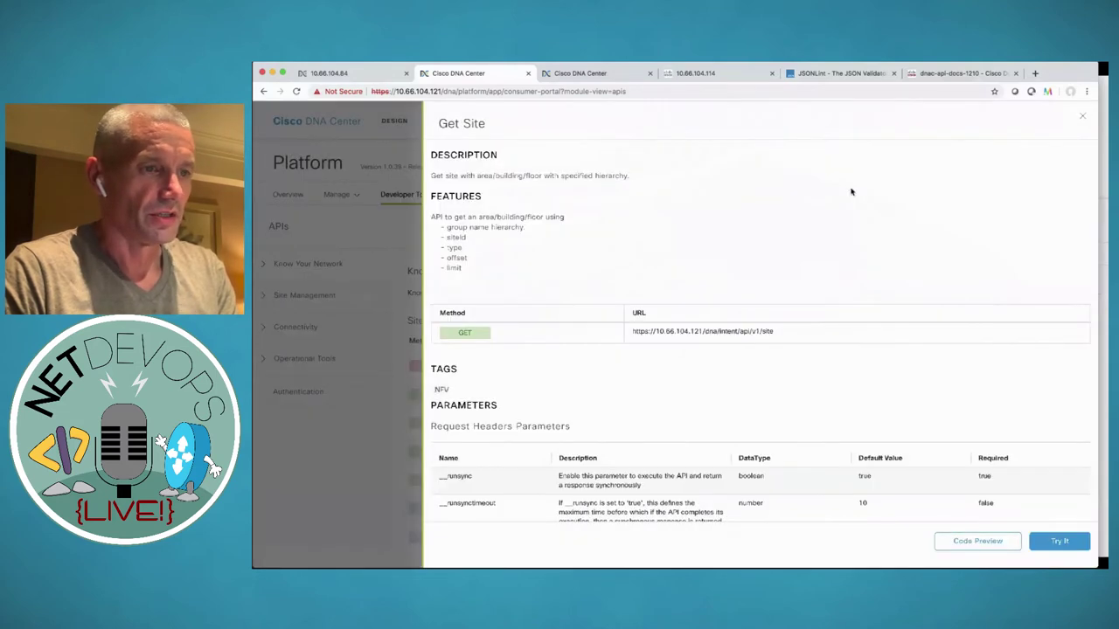
pyautogui.click(1080, 122)
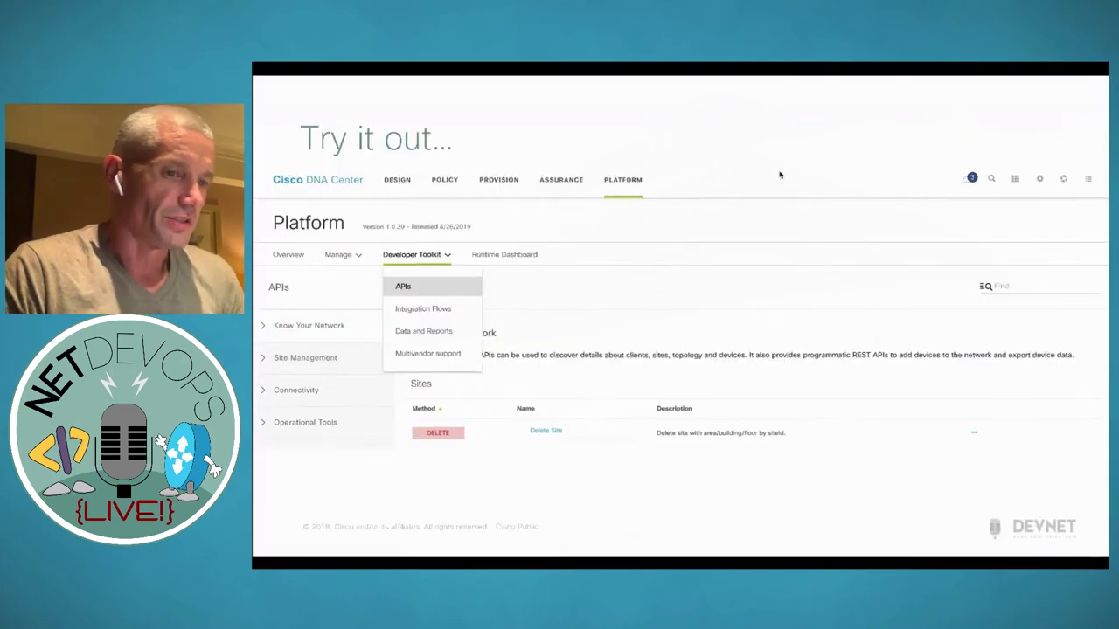
# Step: Advance the presentation to the REST API documentation slide, and show the DevNet Intent API v.1.2.10 documentation in the browser
pyautogui.press('Right')
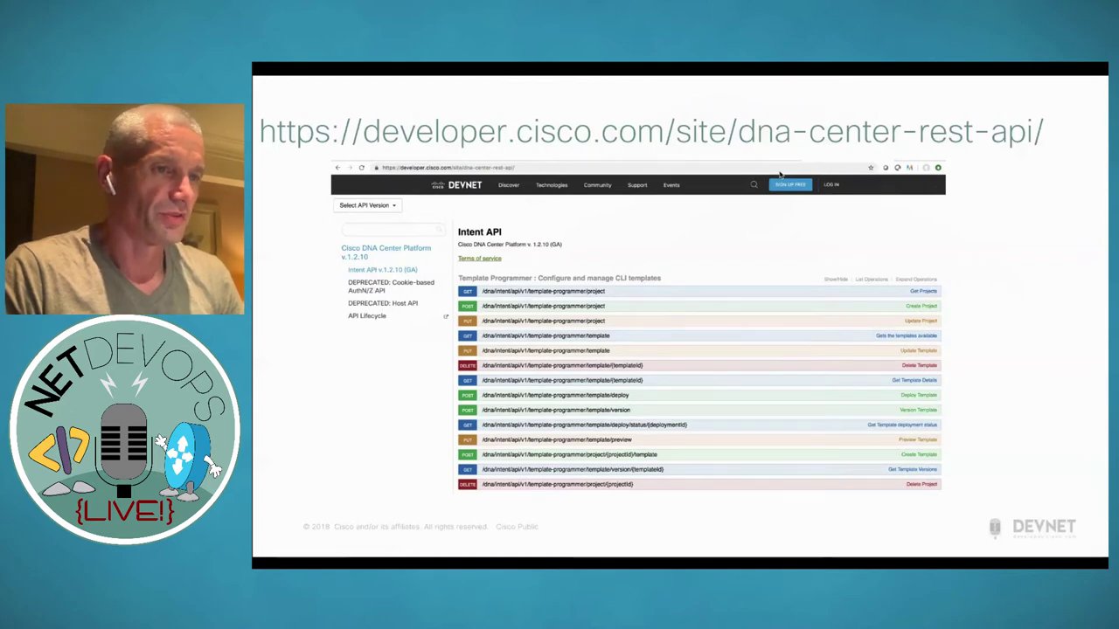
pyautogui.press('super+Tab')
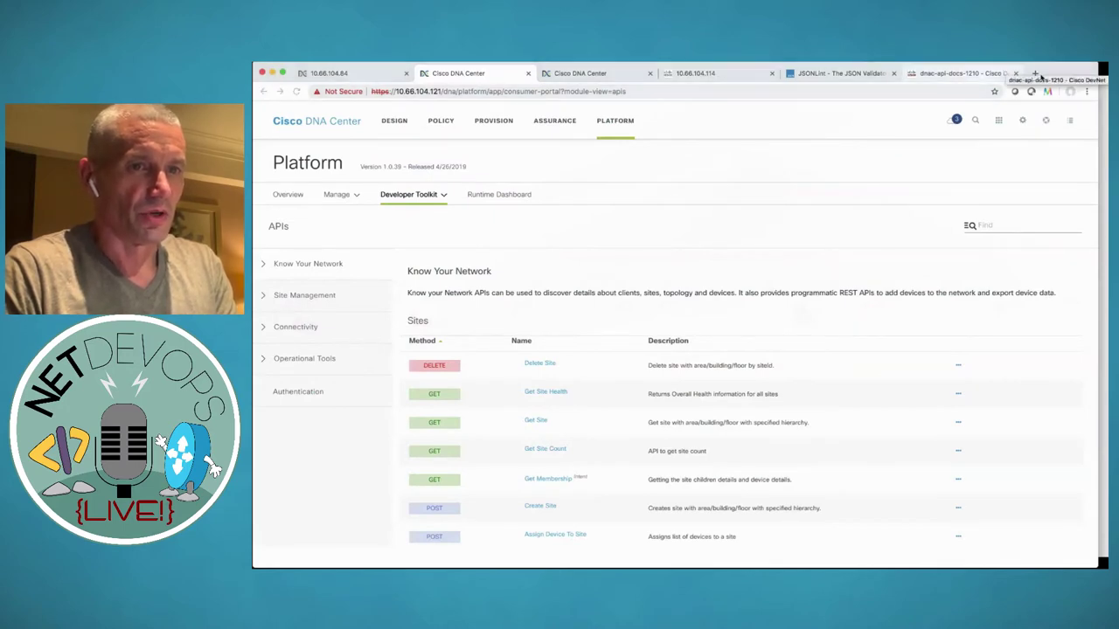
pyautogui.click(931, 77)
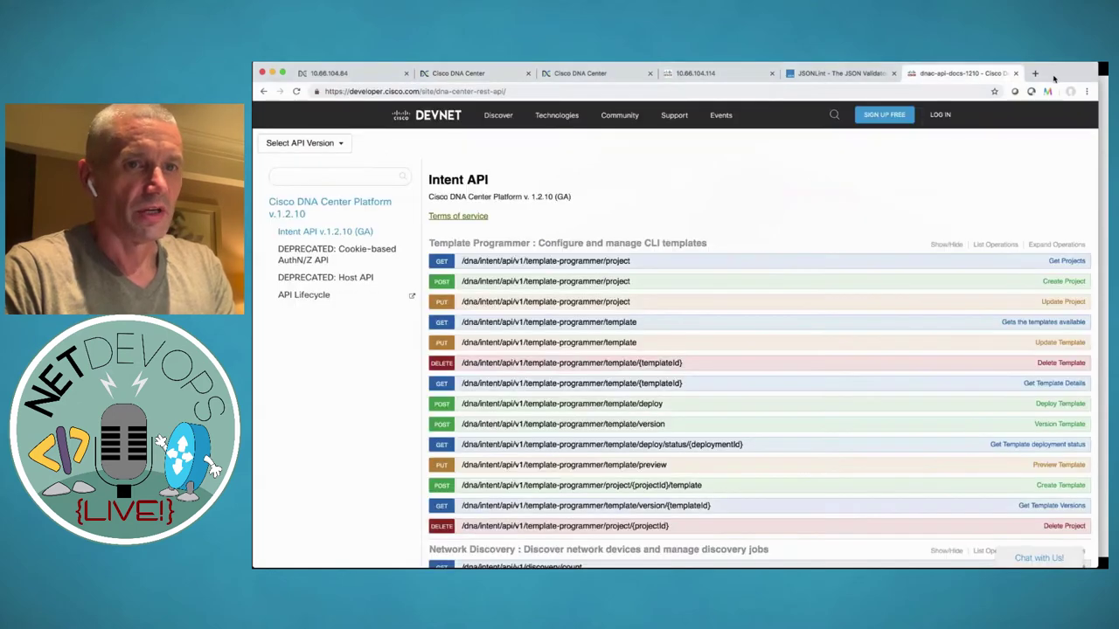
# Step: Open the DNA Center sandbox at sandboxdnac.cisco.com in a new browser tab
pyautogui.click(1036, 73)
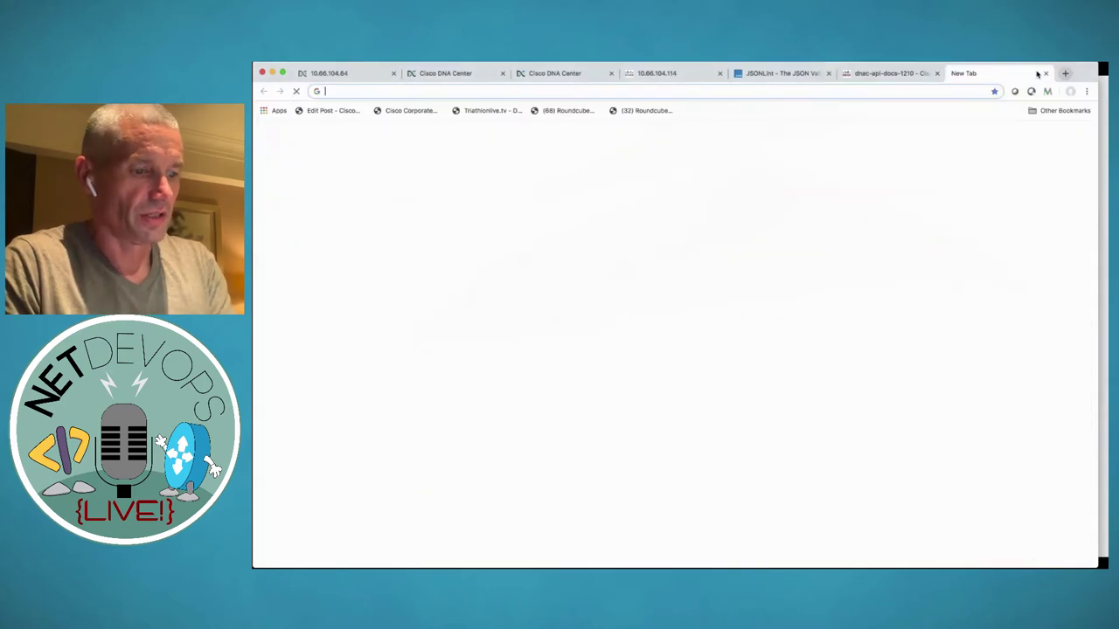
pyautogui.write('d')
pyautogui.press('BackSpace')
pyautogui.press('BackSpace')
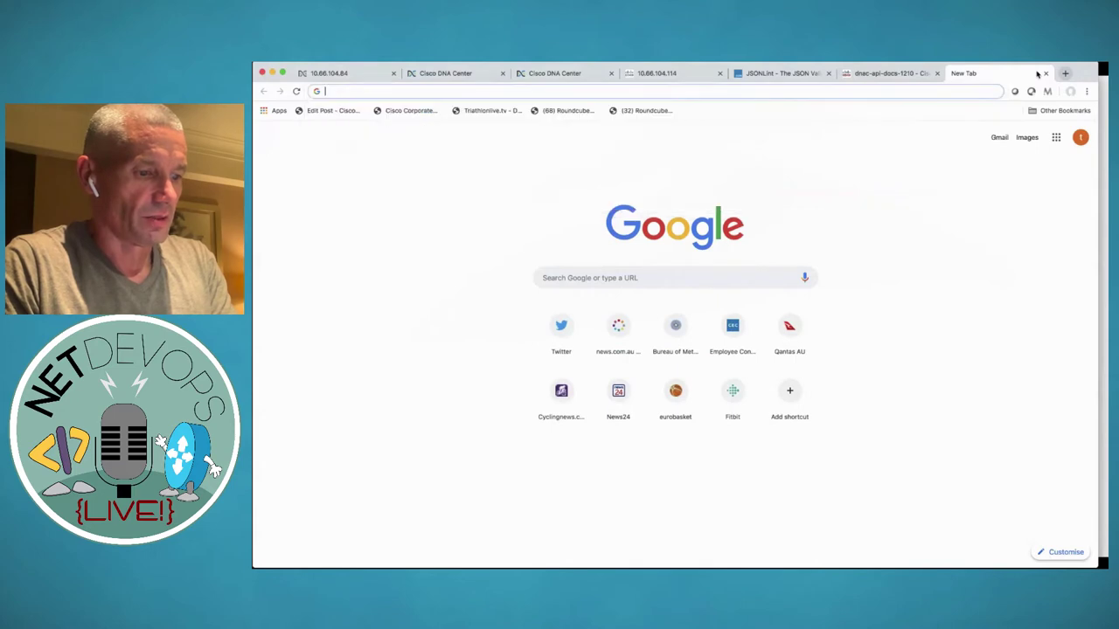
pyautogui.write('san')
pyautogui.press('Right')
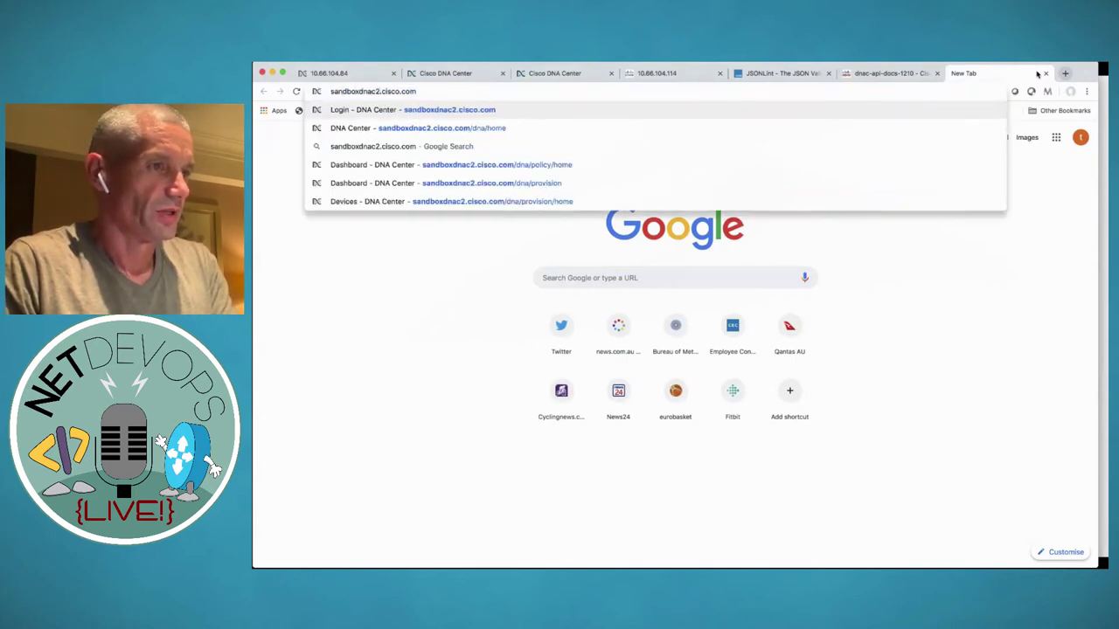
pyautogui.press('BackSpace')
pyautogui.press('Return')
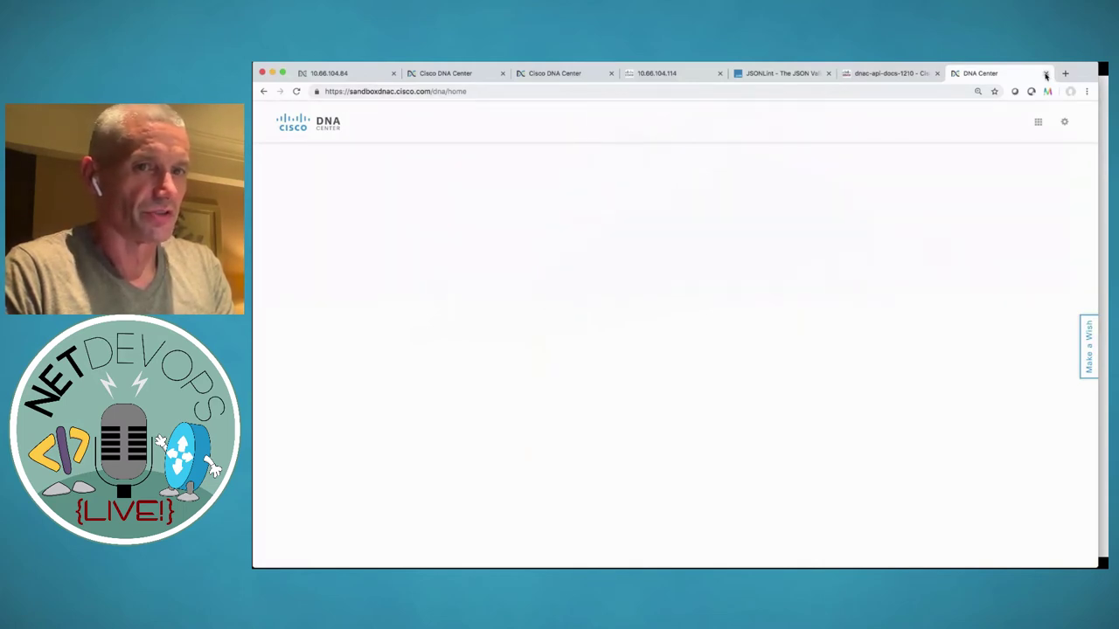
# Step: Close the sandbox tab and return to the presentation, advancing it to the Authentication slide
pyautogui.click(1045, 73)
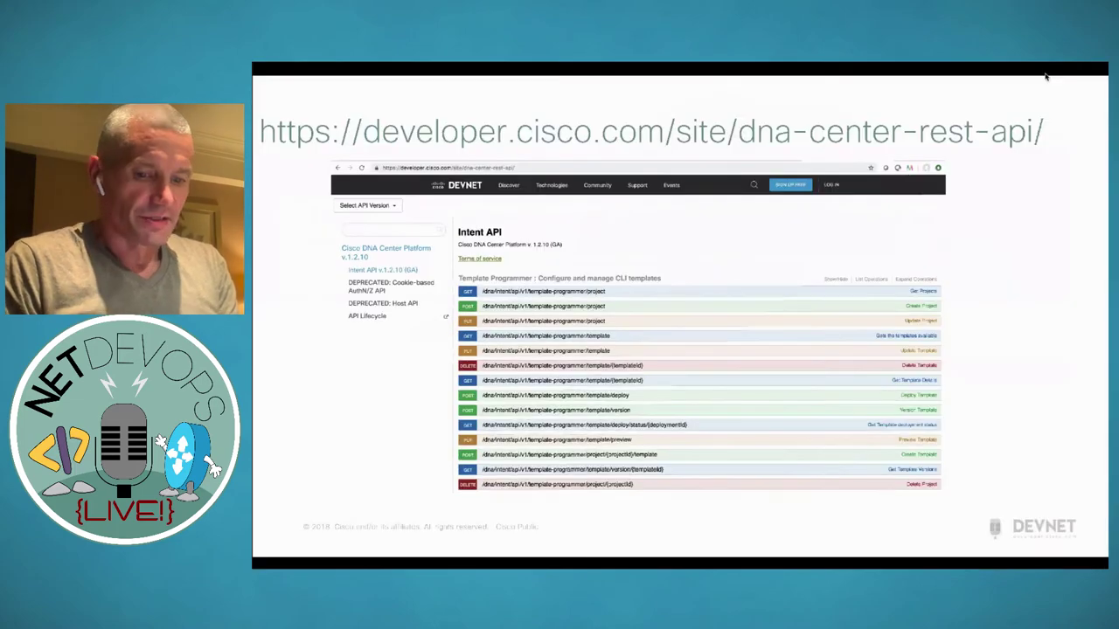
pyautogui.press('Right')
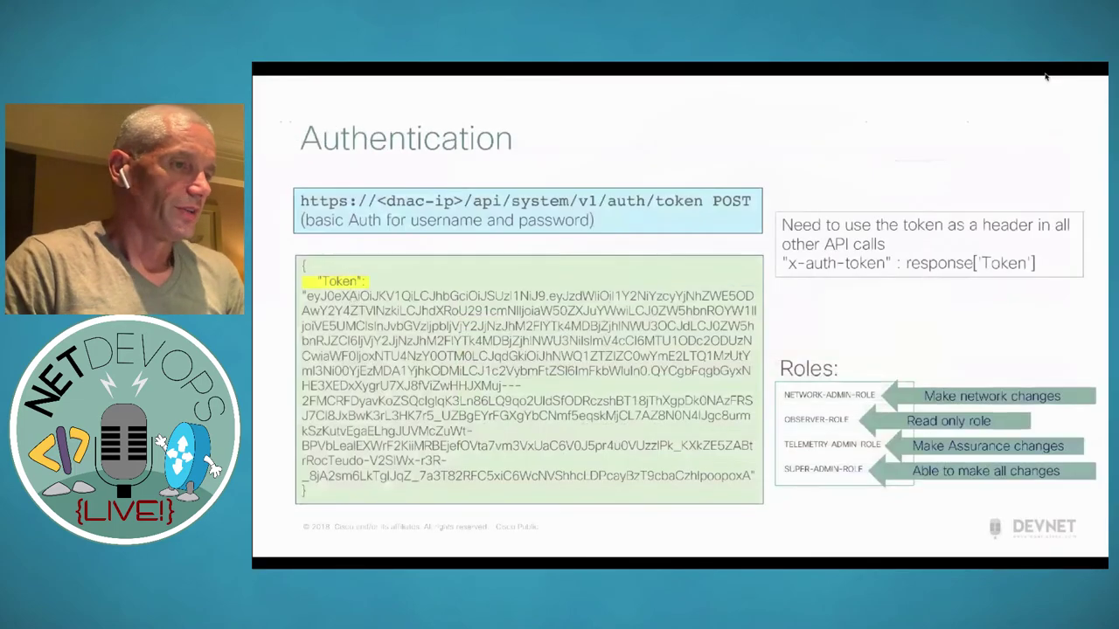